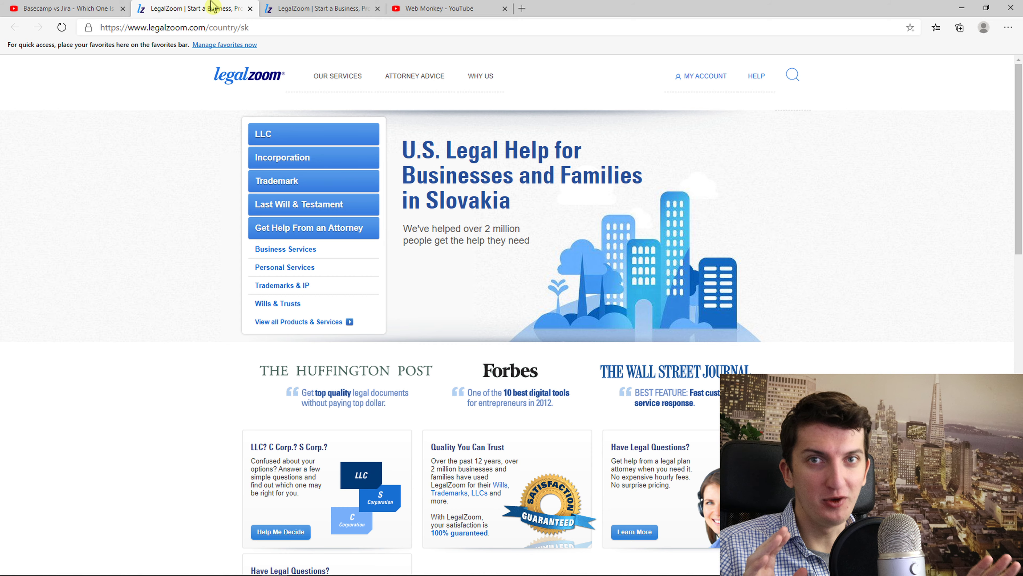
Step: Start forming an LLC and check the availability of the business name StonesCompany
{"action": "left_click", "coordinate": [306, 135]}
{"action": "left_click", "coordinate": [411, 293]}
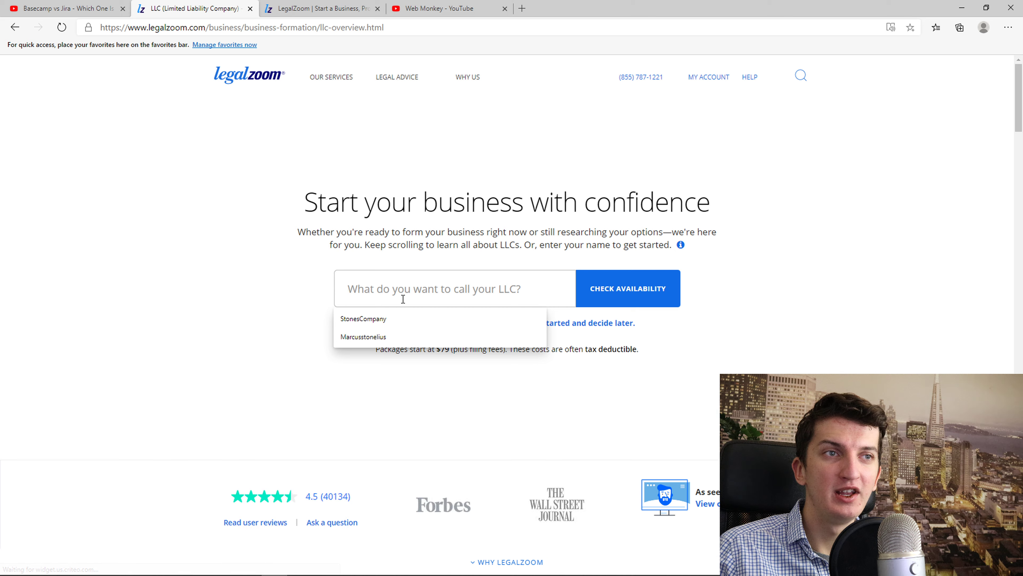
{"action": "left_click", "coordinate": [387, 319]}
{"action": "double_click", "coordinate": [362, 291]}
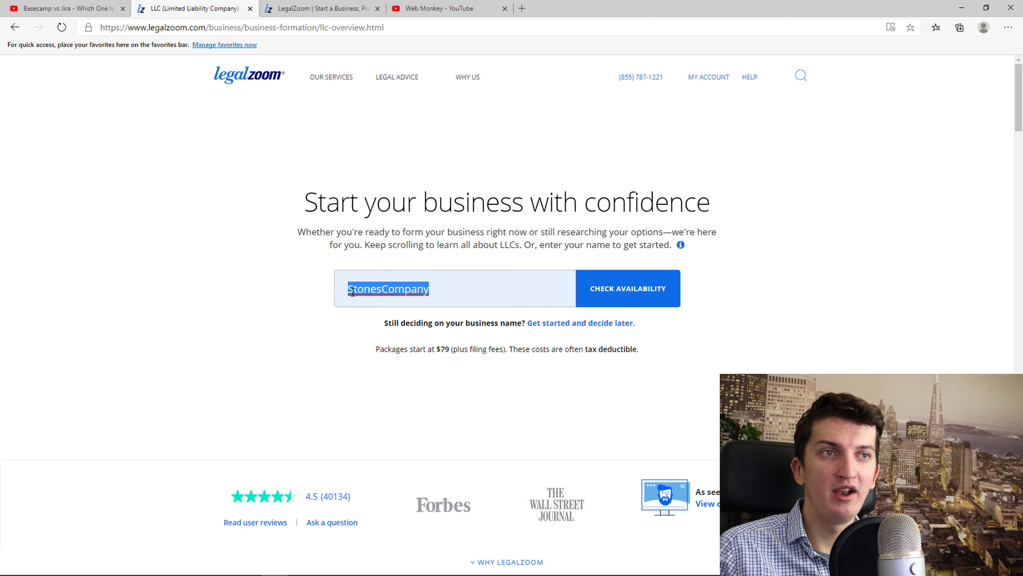
{"action": "left_click", "coordinate": [211, 285]}
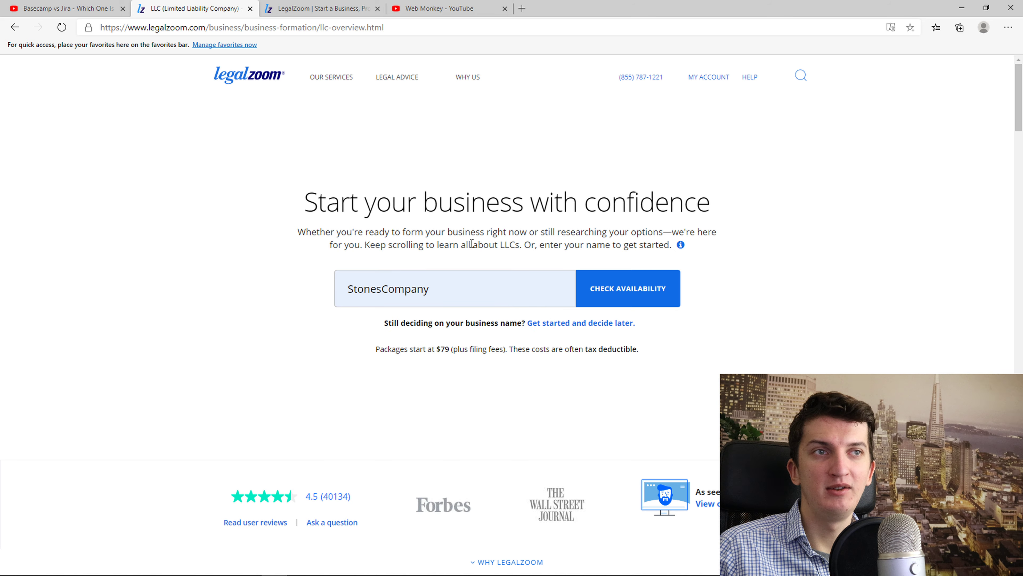
{"action": "left_click", "coordinate": [588, 294]}
Step: Set Mississippi as the state of formation and search for the LLC name there
{"action": "left_click", "coordinate": [433, 266]}
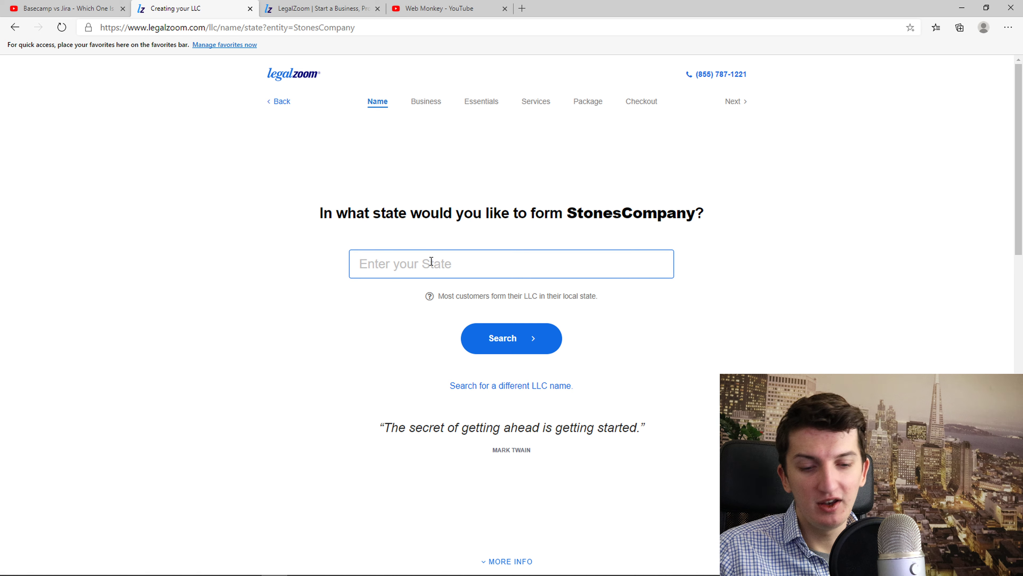
{"action": "type", "text": "mis"}
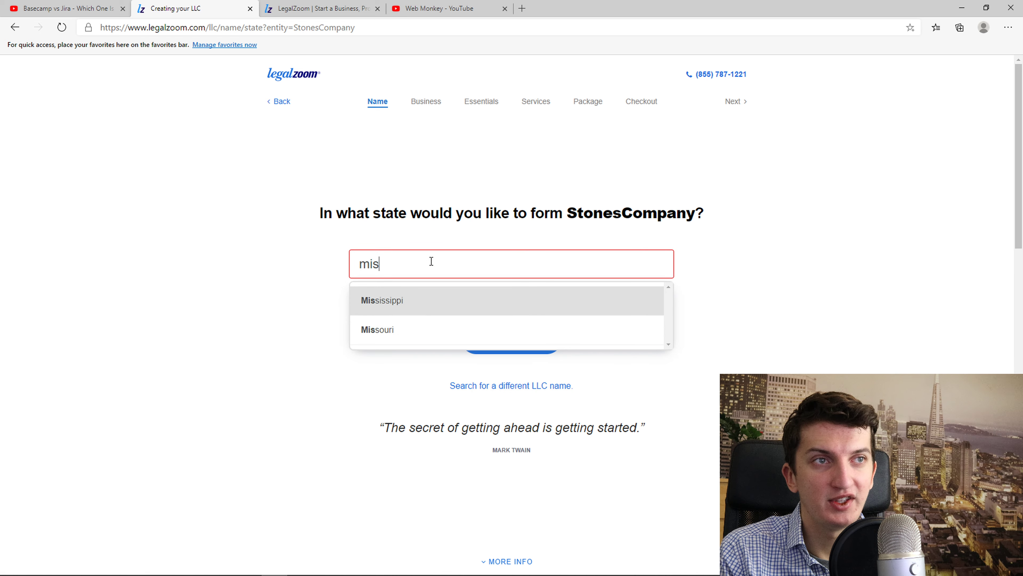
{"action": "left_click", "coordinate": [382, 297]}
{"action": "left_click", "coordinate": [482, 331]}
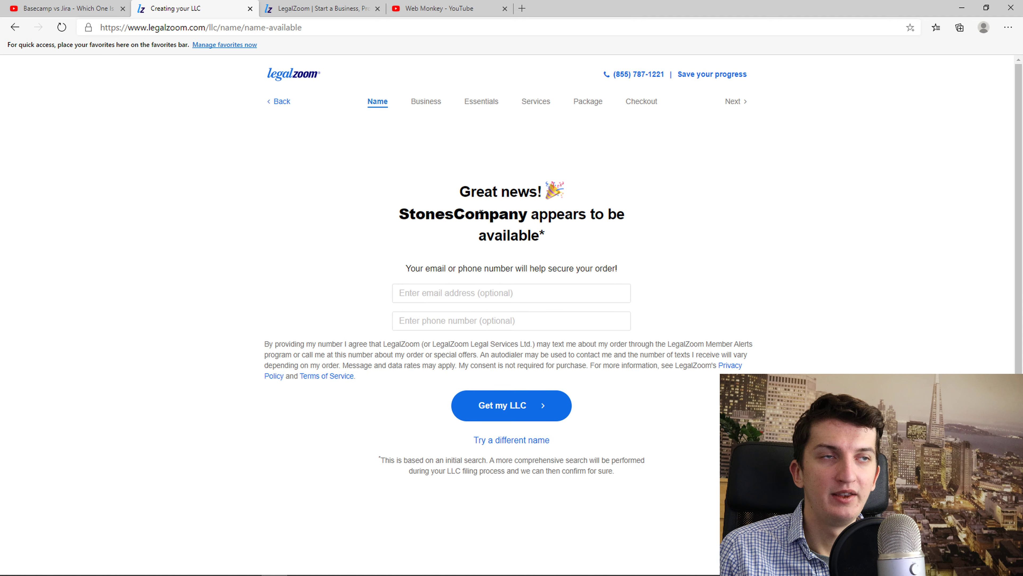
Step: Fill in the contact's email address from the saved suggestions and proceed with getting the LLC
{"action": "left_click_drag", "start_coordinate": [443, 189], "coordinate": [570, 250]}
{"action": "left_click", "coordinate": [426, 290]}
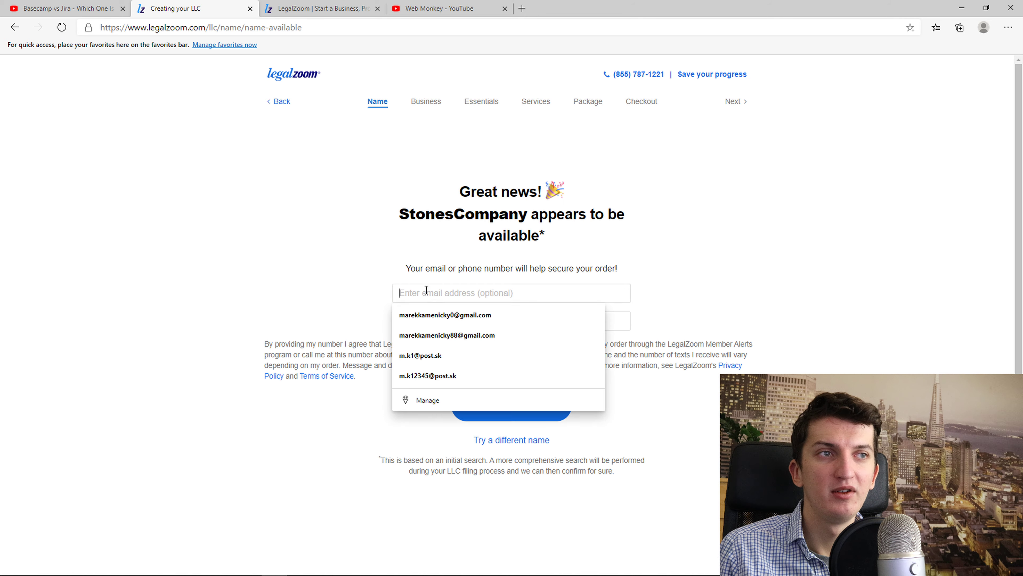
{"action": "left_click", "coordinate": [445, 314]}
{"action": "left_click", "coordinate": [463, 294]}
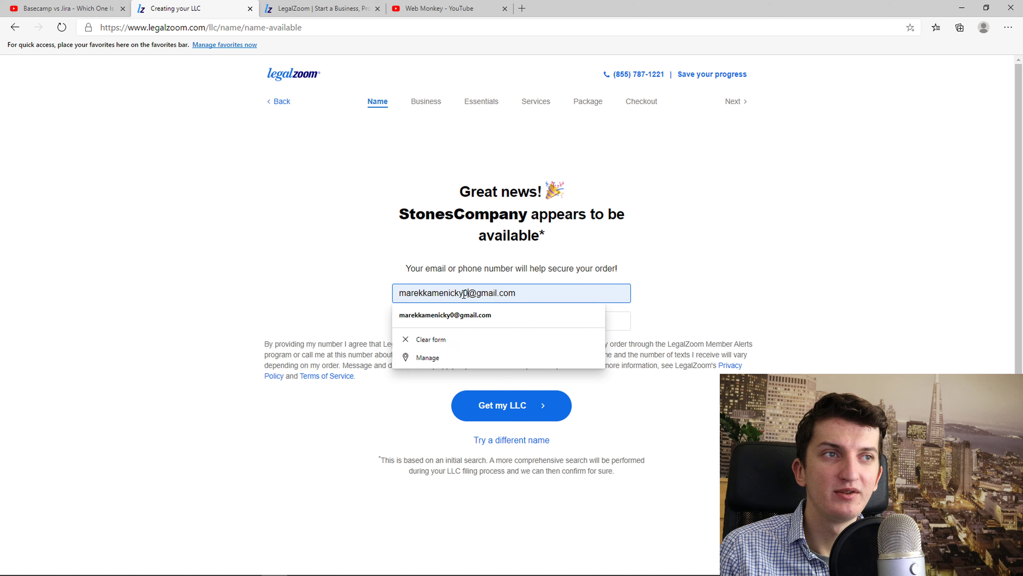
{"action": "left_click", "coordinate": [492, 403]}
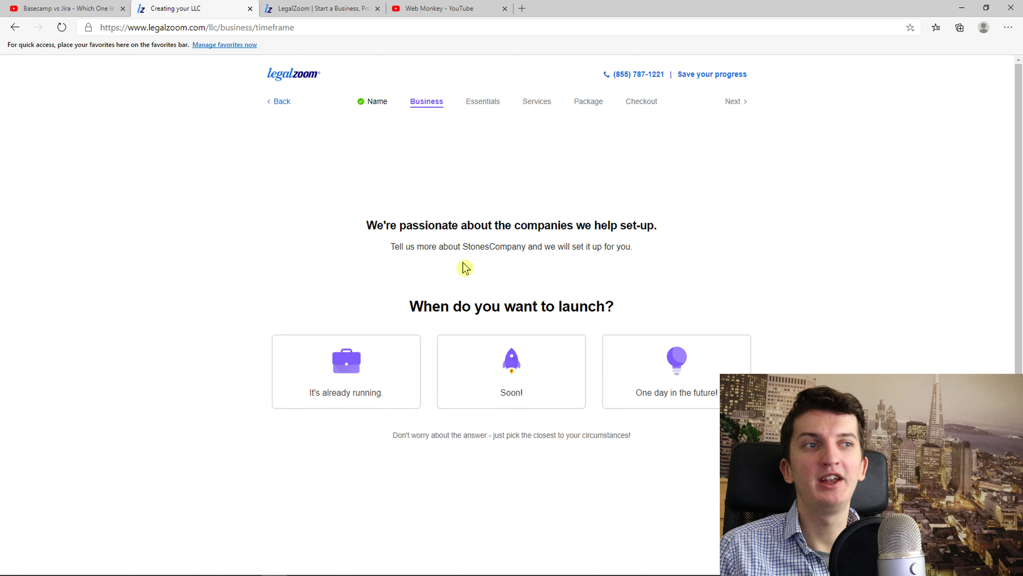
Step: Answer that the business will launch soon and that StonesCompany is the first LLC
{"action": "left_click", "coordinate": [468, 369]}
{"action": "left_click", "coordinate": [526, 430]}
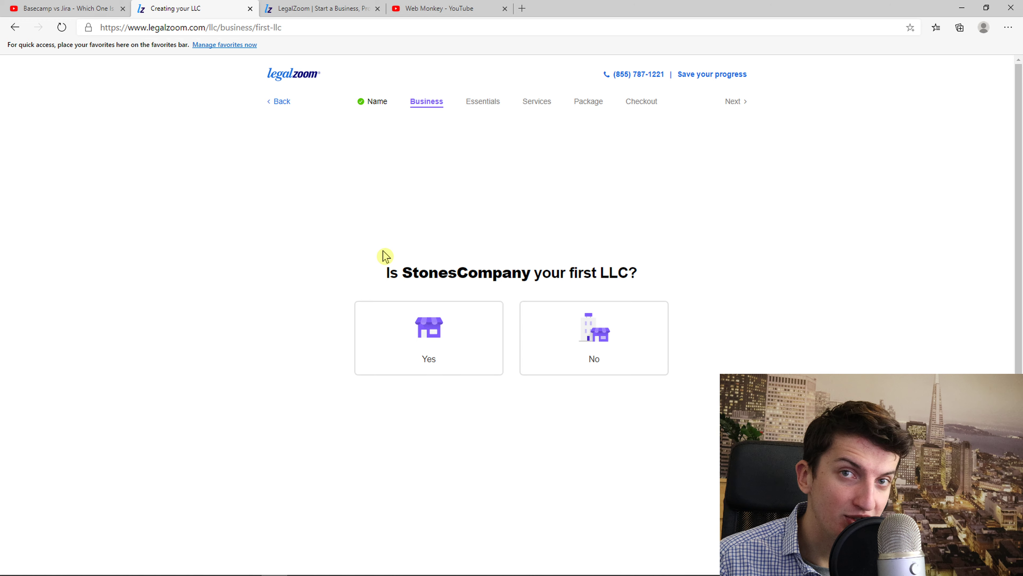
{"action": "left_click", "coordinate": [439, 331]}
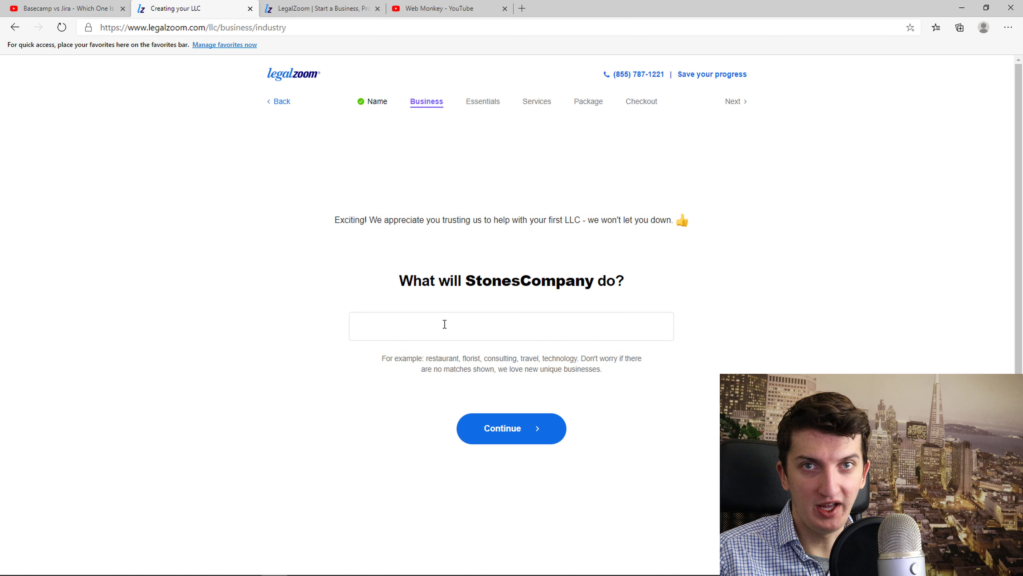
Step: Enter ecommerce as what StonesCompany will do and answer No to having employees in the first year
{"action": "left_click", "coordinate": [457, 322]}
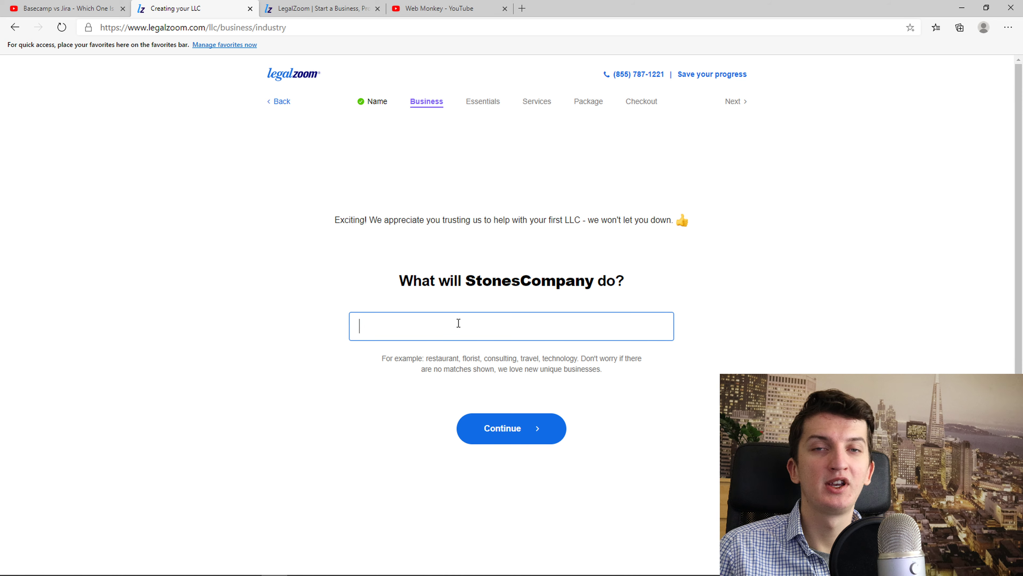
{"action": "type", "text": "ecomm"}
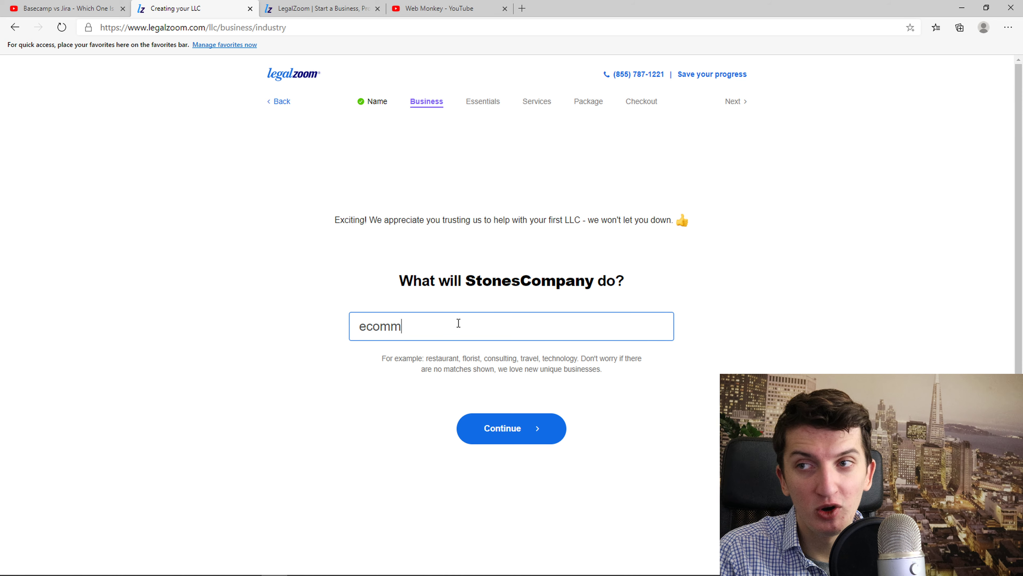
{"action": "left_click", "coordinate": [456, 361]}
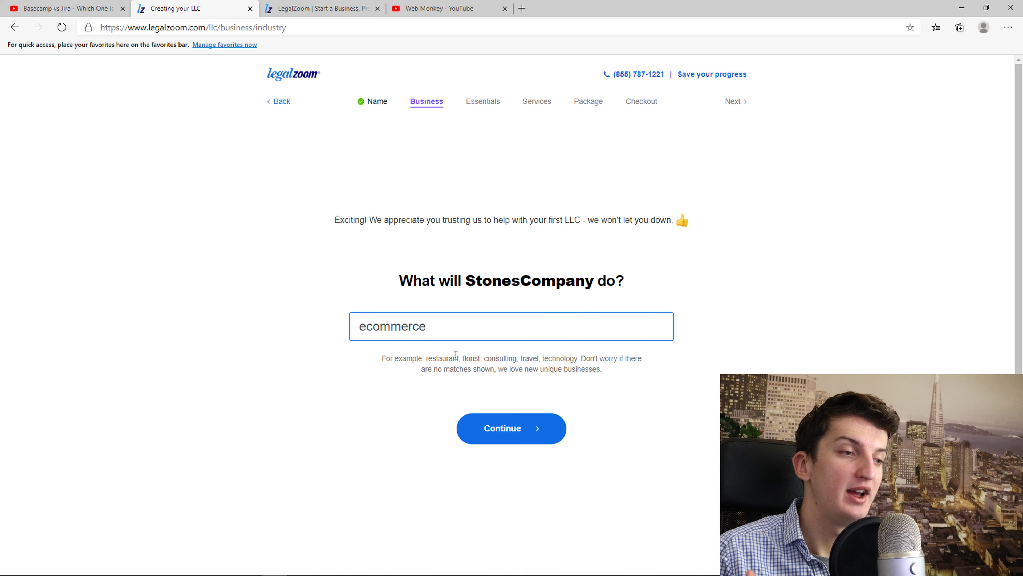
{"action": "left_click", "coordinate": [454, 359]}
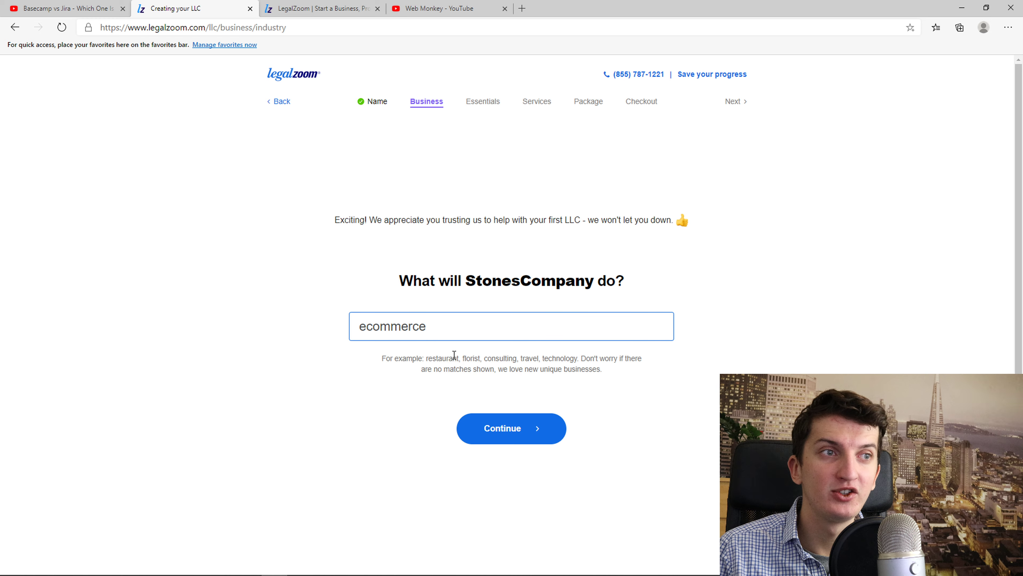
{"action": "left_click_drag", "start_coordinate": [482, 358], "coordinate": [556, 358]}
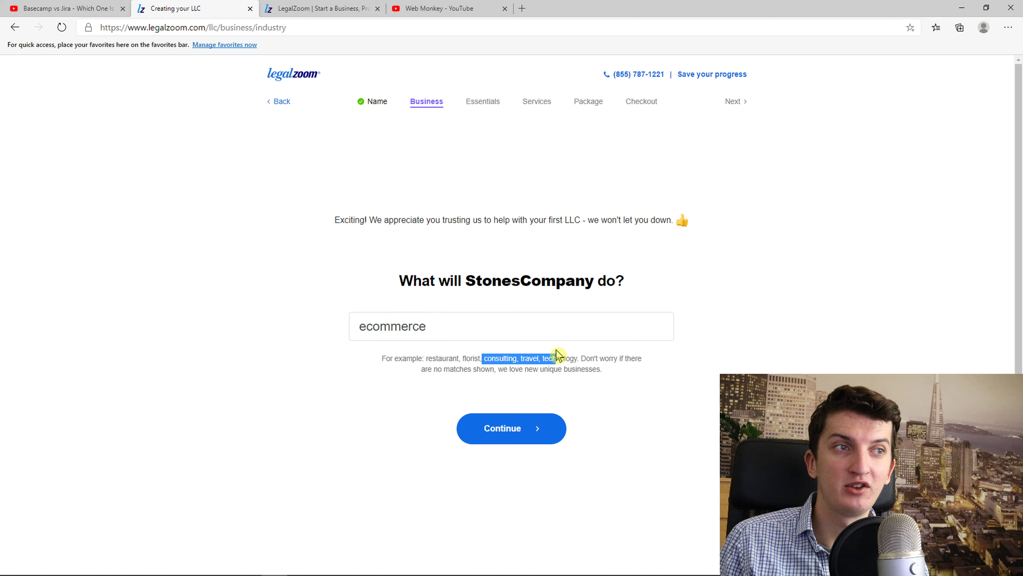
{"action": "left_click", "coordinate": [479, 424]}
{"action": "left_click_drag", "start_coordinate": [331, 262], "coordinate": [685, 265]}
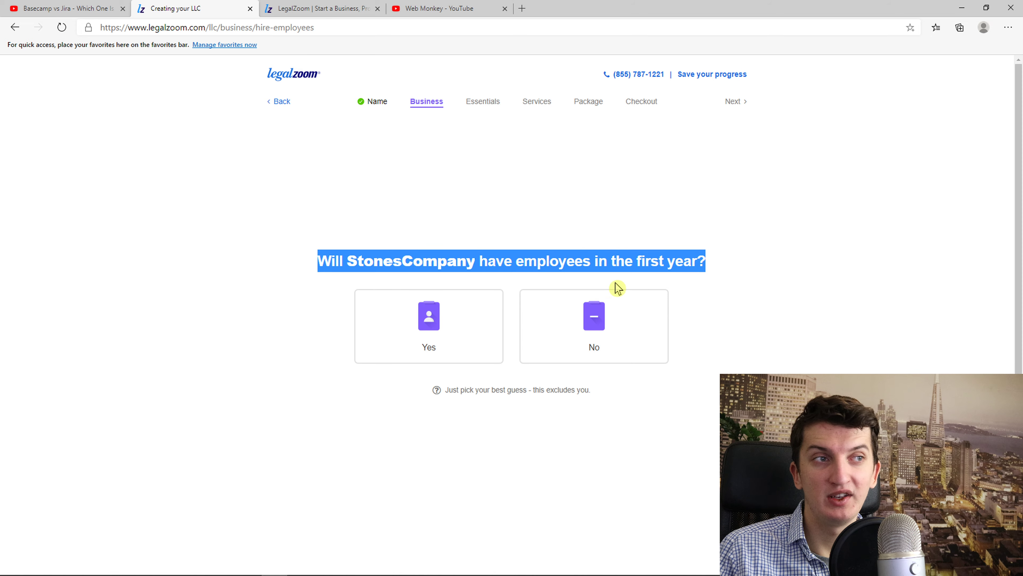
{"action": "left_click", "coordinate": [591, 309]}
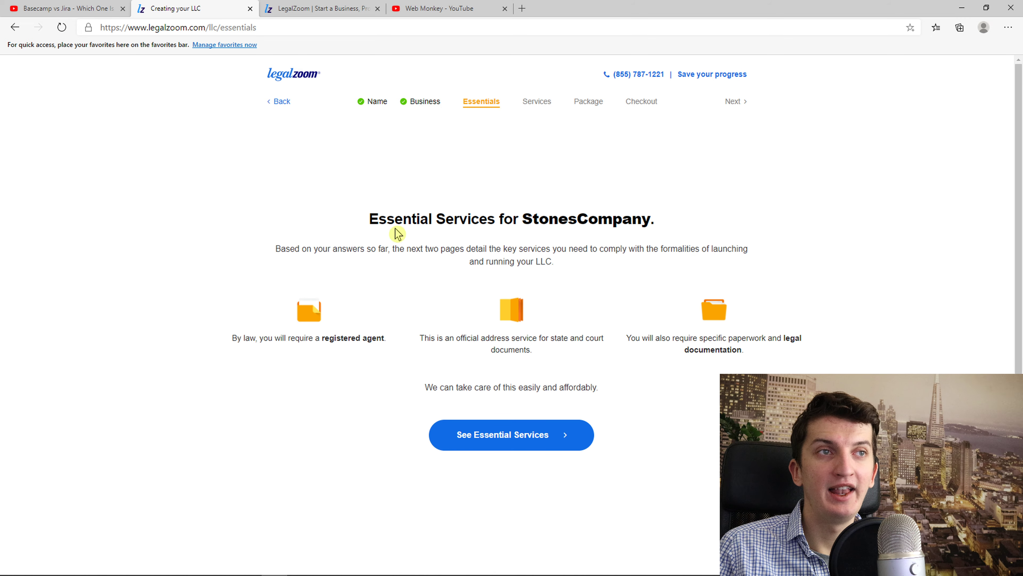
Step: Proceed to the essential services and appoint LegalZoom as the registered agent
{"action": "left_click_drag", "start_coordinate": [398, 233], "coordinate": [680, 233]}
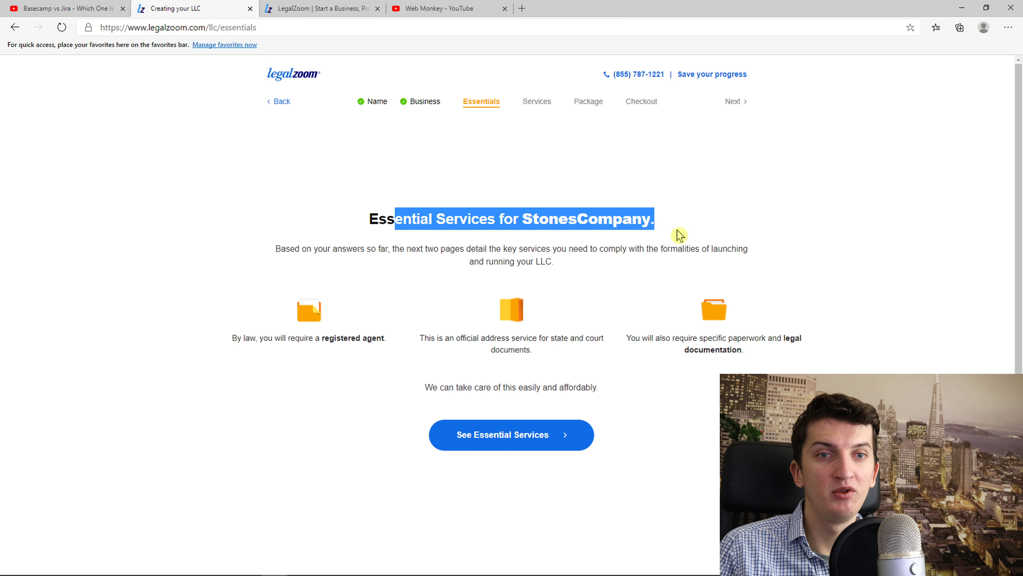
{"action": "left_click", "coordinate": [458, 426]}
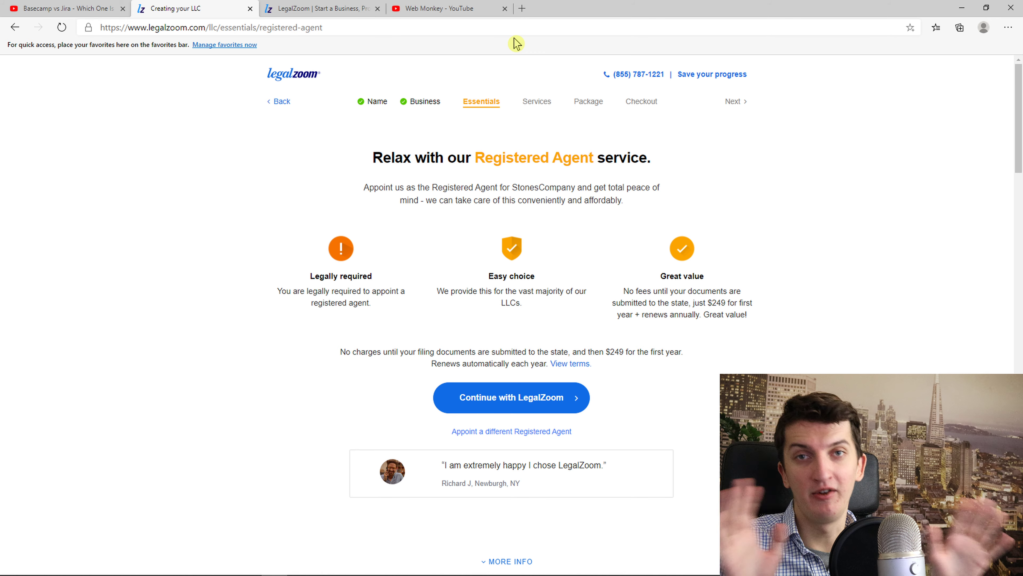
{"action": "left_click", "coordinate": [463, 401]}
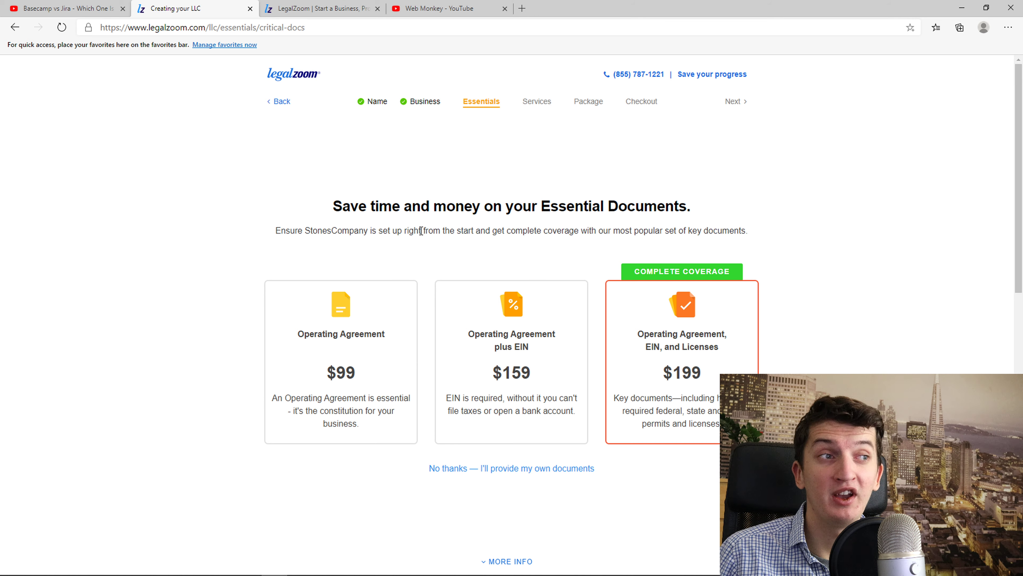
Step: Review the essential document bundles and choose Operating Agreement plus EIN for $159
{"action": "scroll", "coordinate": [421, 231], "scroll_direction": "down", "scroll_amount": 4}
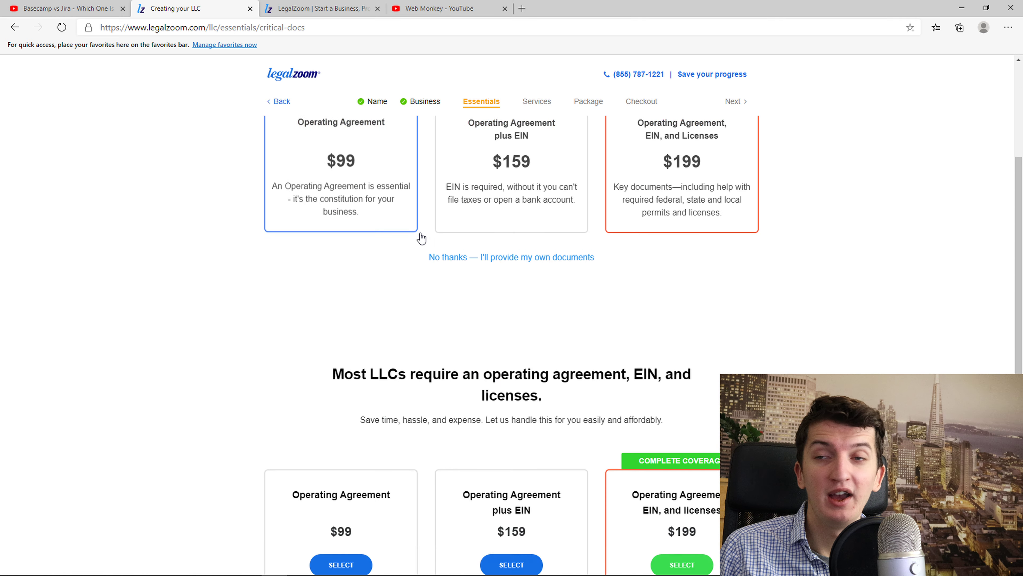
{"action": "middle_click", "coordinate": [130, 295]}
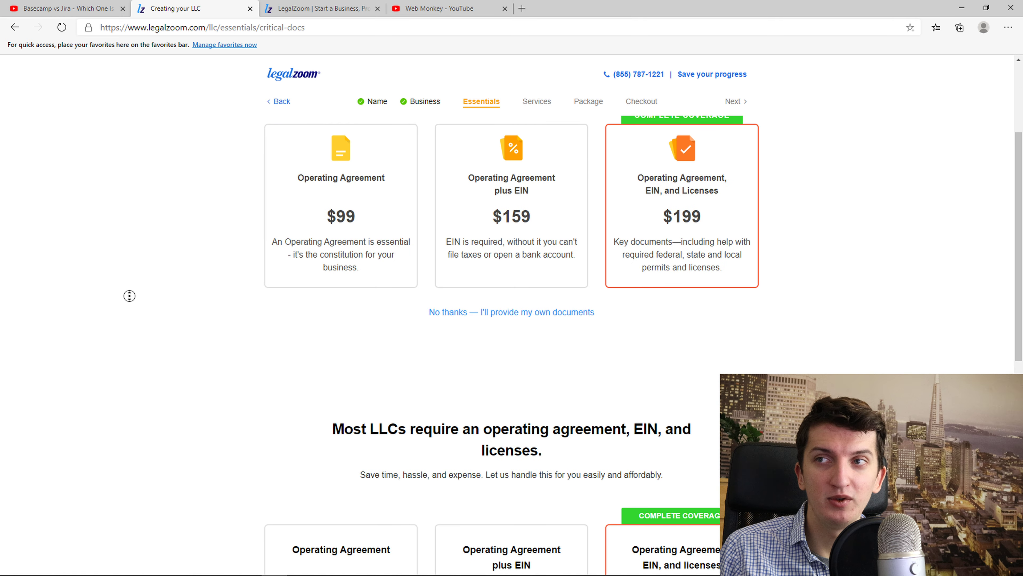
{"action": "left_click", "coordinate": [163, 303]}
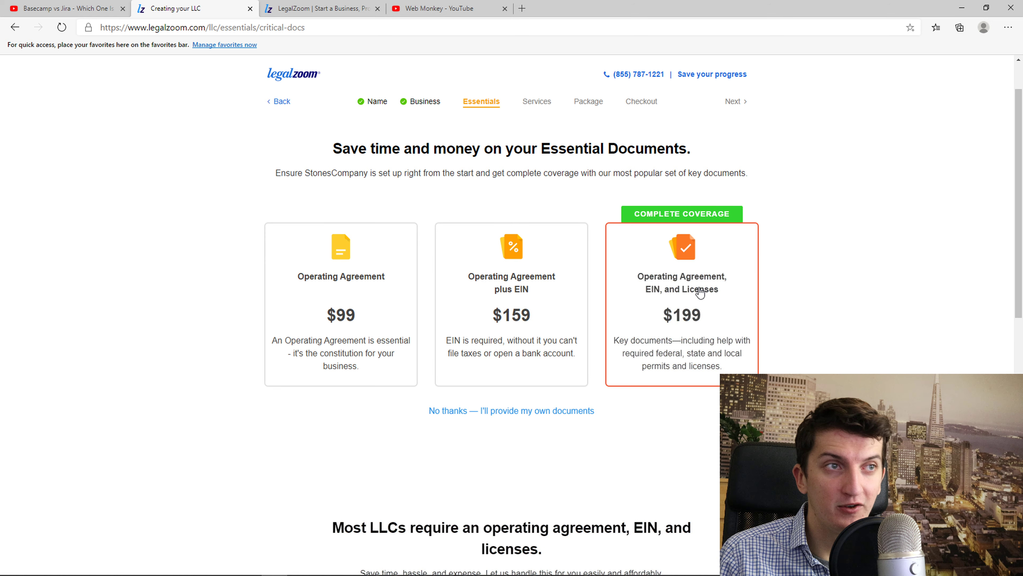
{"action": "left_click", "coordinate": [488, 262]}
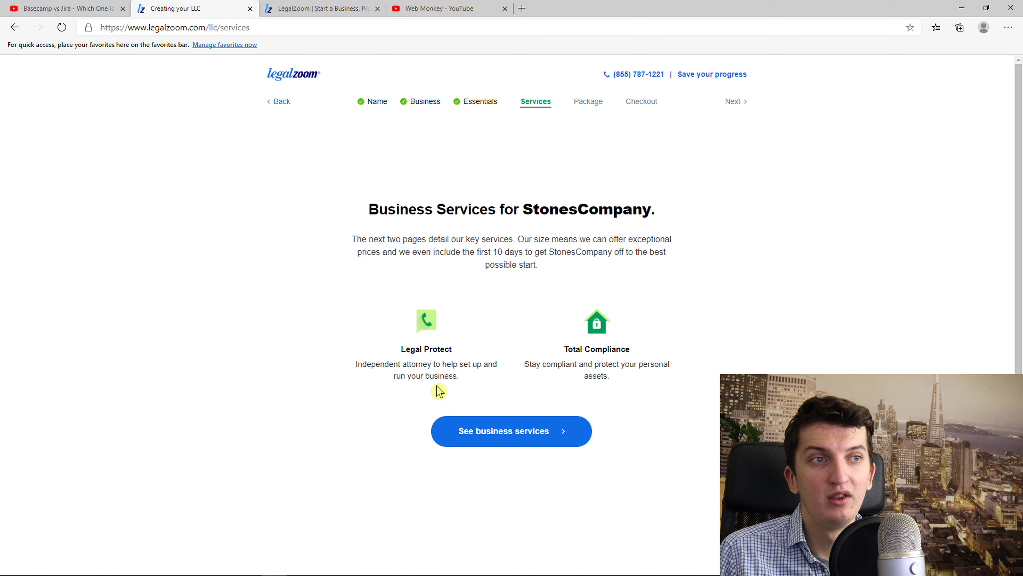
Step: Go through the business services and decline both the Legal Protect and Total Compliance trials
{"action": "left_click", "coordinate": [478, 431]}
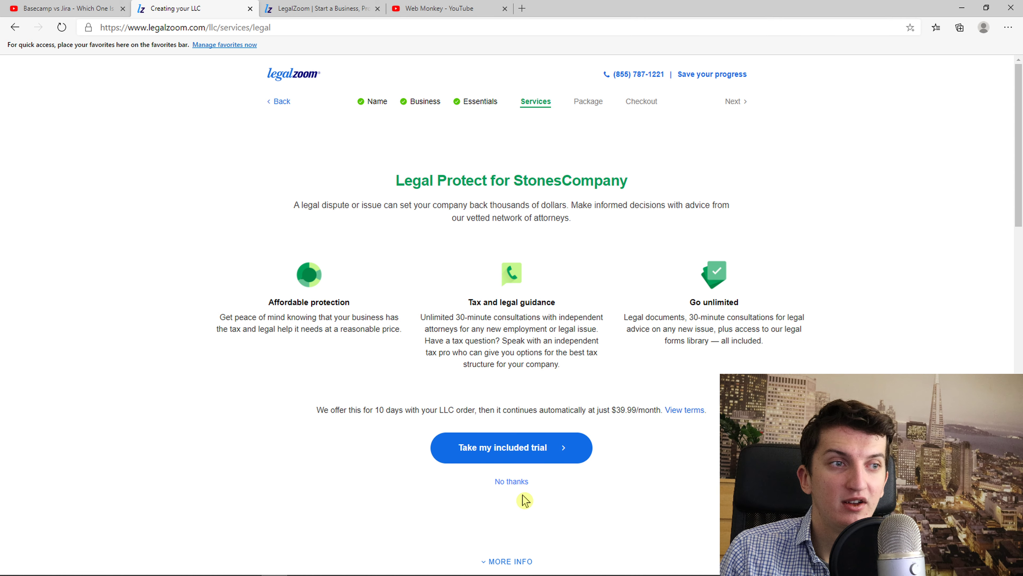
{"action": "left_click", "coordinate": [515, 483]}
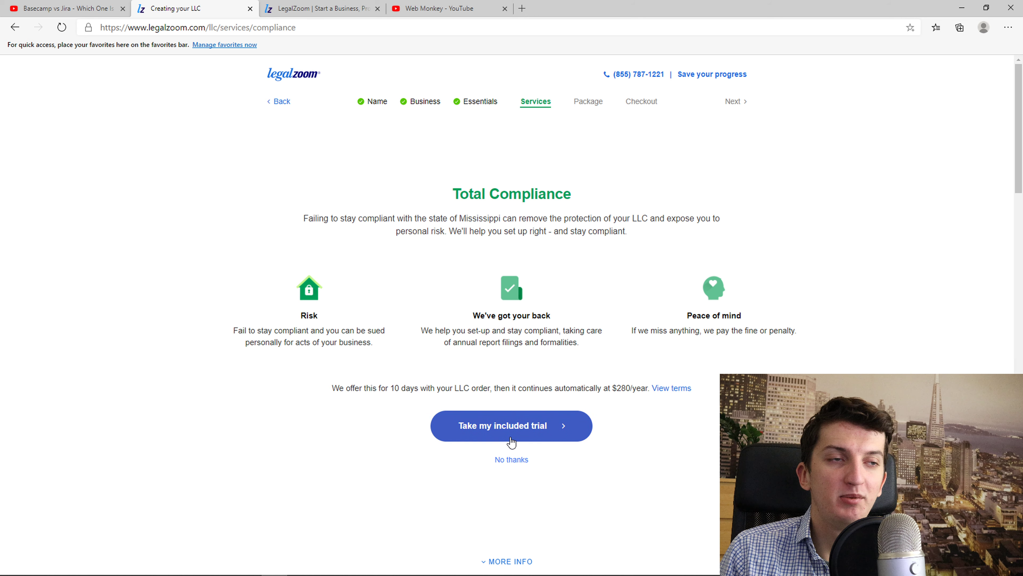
{"action": "left_click", "coordinate": [509, 454]}
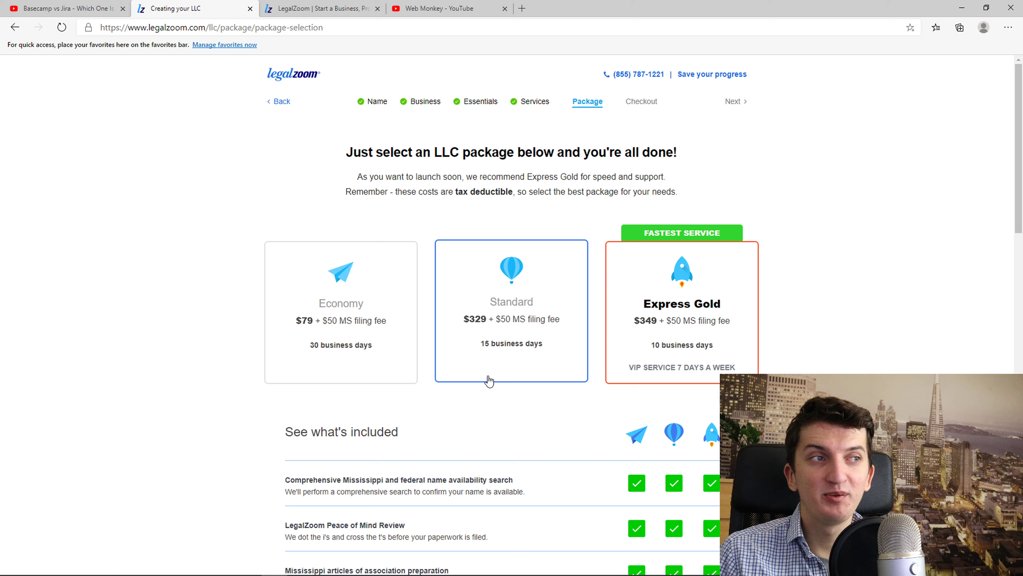
Step: Compare what the LLC packages include and select the Express Gold package
{"action": "scroll", "coordinate": [659, 380], "scroll_direction": "down", "scroll_amount": 2}
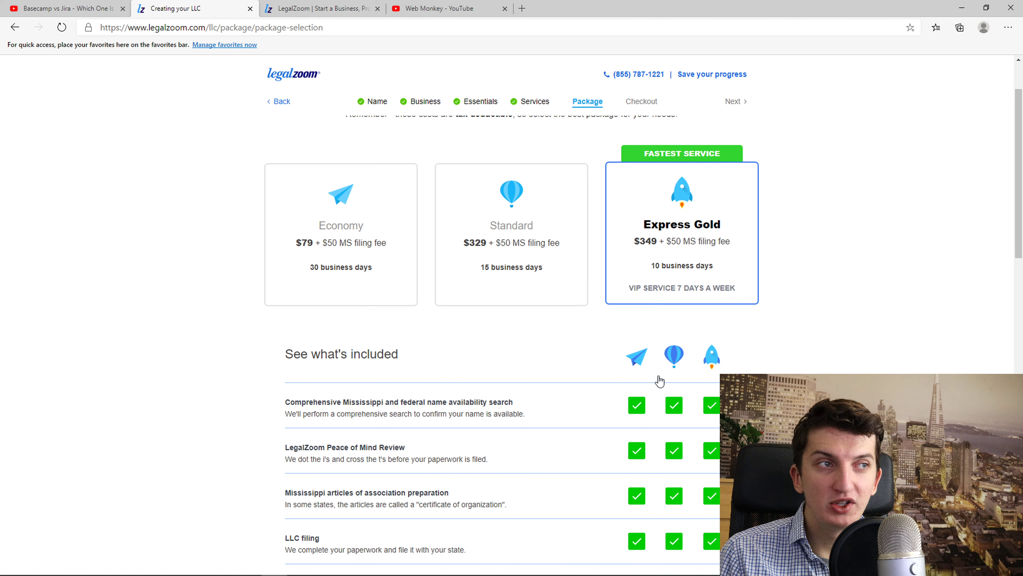
{"action": "scroll", "coordinate": [612, 354], "scroll_direction": "up", "scroll_amount": 2}
{"action": "left_click", "coordinate": [612, 355]}
{"action": "scroll", "coordinate": [593, 362], "scroll_direction": "down", "scroll_amount": 2}
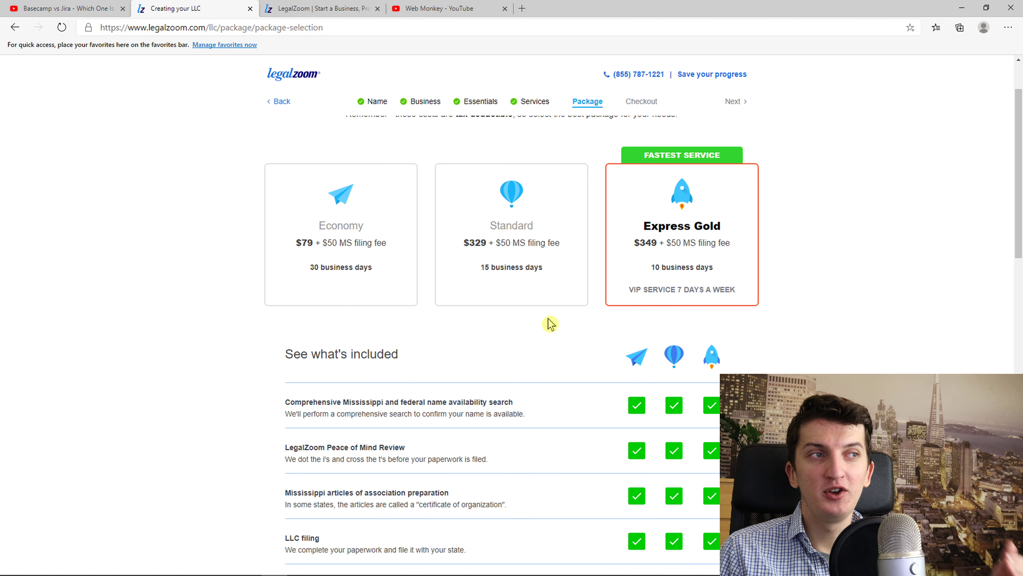
{"action": "scroll", "coordinate": [548, 319], "scroll_direction": "down", "scroll_amount": 3}
{"action": "scroll", "coordinate": [546, 331], "scroll_direction": "down", "scroll_amount": 12}
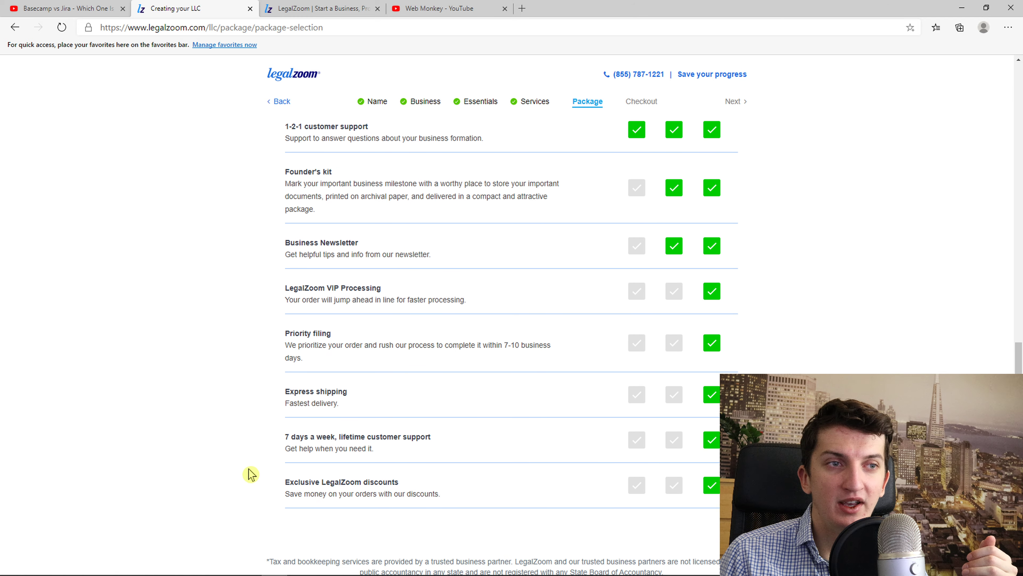
{"action": "left_click_drag", "start_coordinate": [287, 449], "coordinate": [238, 426]}
{"action": "scroll", "coordinate": [240, 426], "scroll_direction": "up", "scroll_amount": 12}
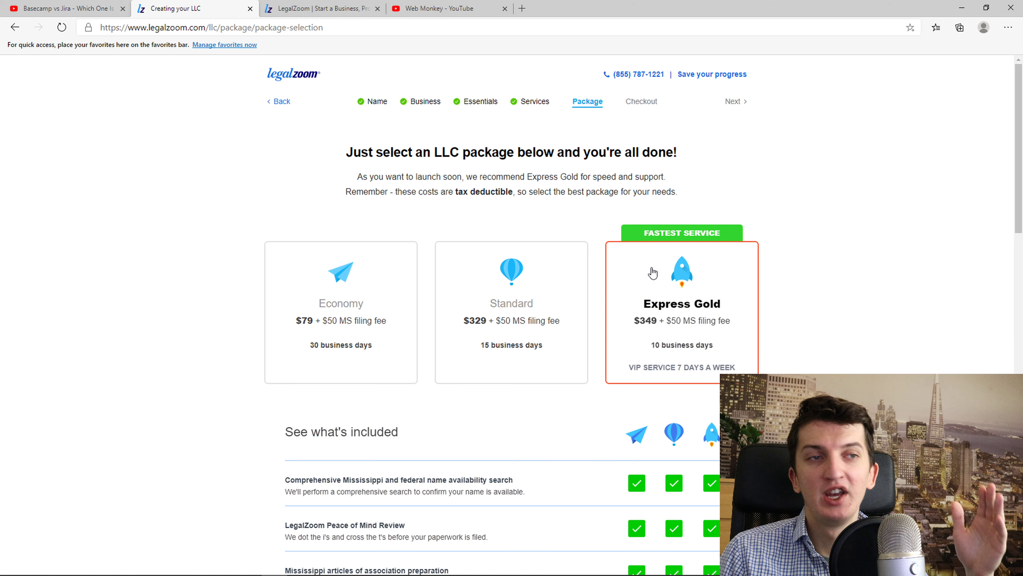
{"action": "left_click", "coordinate": [680, 298]}
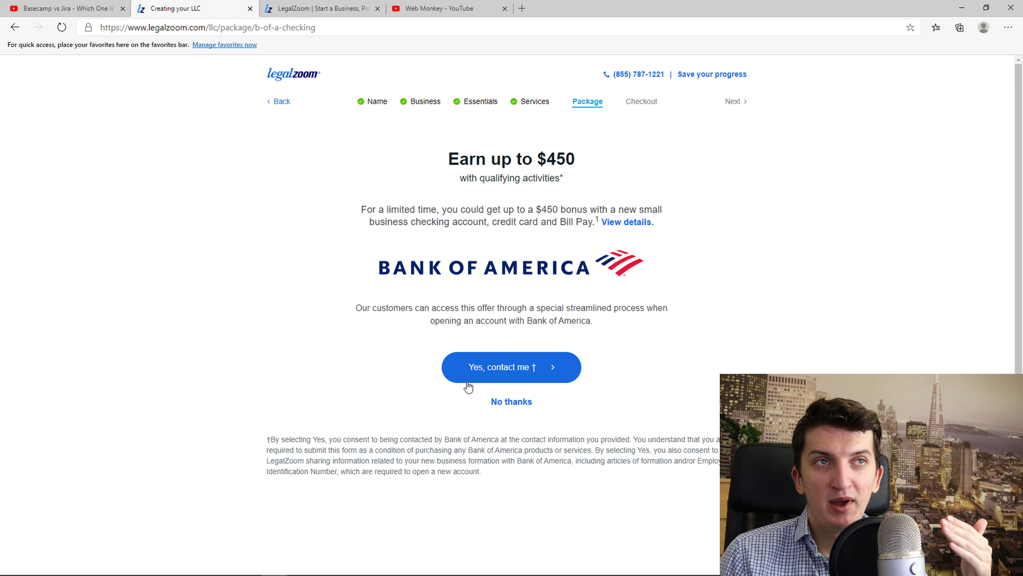
Step: Decline the Bank of America checking account offer and review the order summary
{"action": "left_click", "coordinate": [506, 404]}
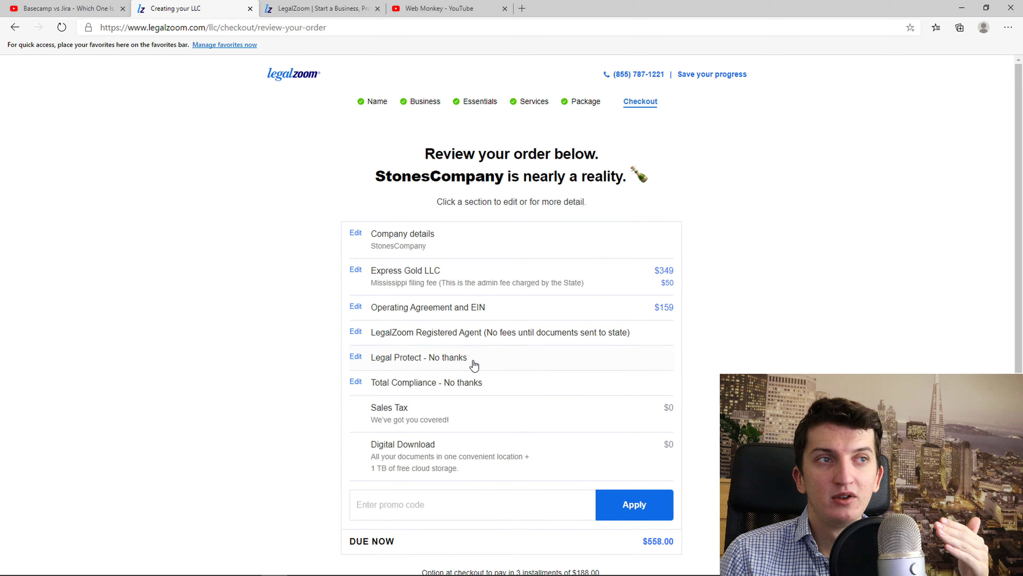
{"action": "scroll", "coordinate": [583, 338], "scroll_direction": "down", "scroll_amount": 3}
{"action": "scroll", "coordinate": [583, 338], "scroll_direction": "up", "scroll_amount": 3}
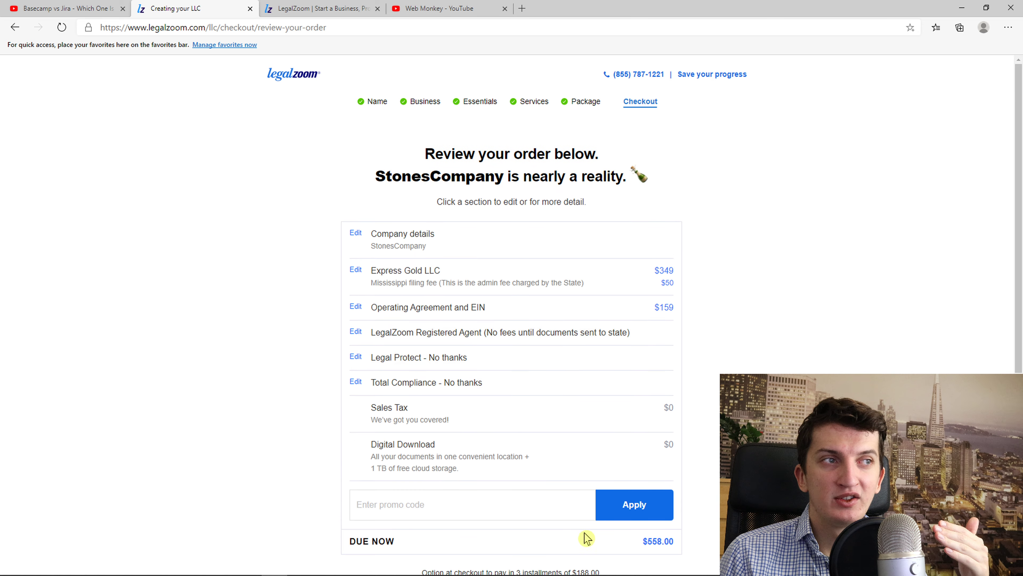
Step: Highlight the amount due, switch the LLC package to Economy at $79, update the order and check the revised summary
{"action": "left_click_drag", "start_coordinate": [624, 542], "coordinate": [692, 544]}
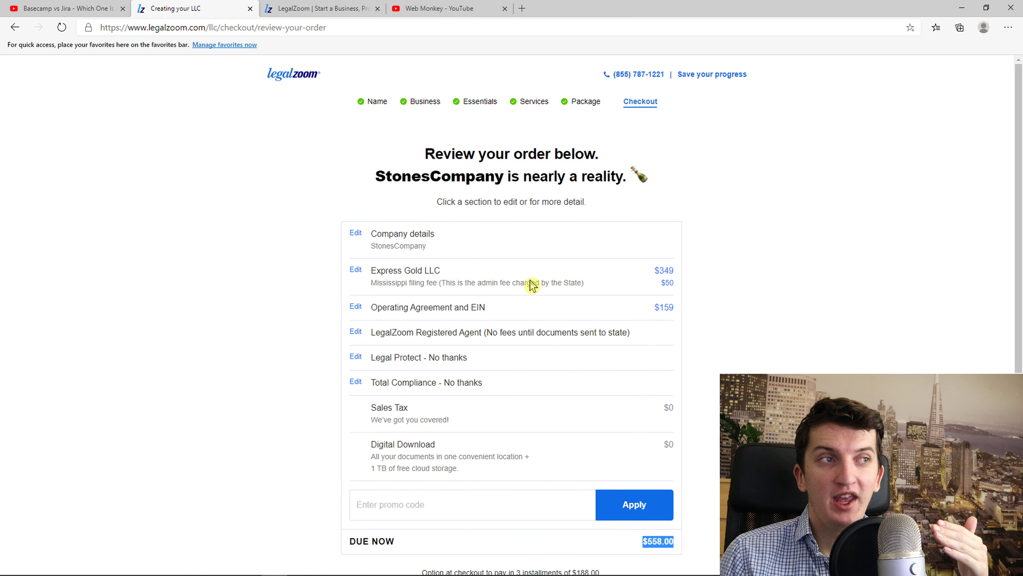
{"action": "left_click", "coordinate": [412, 280]}
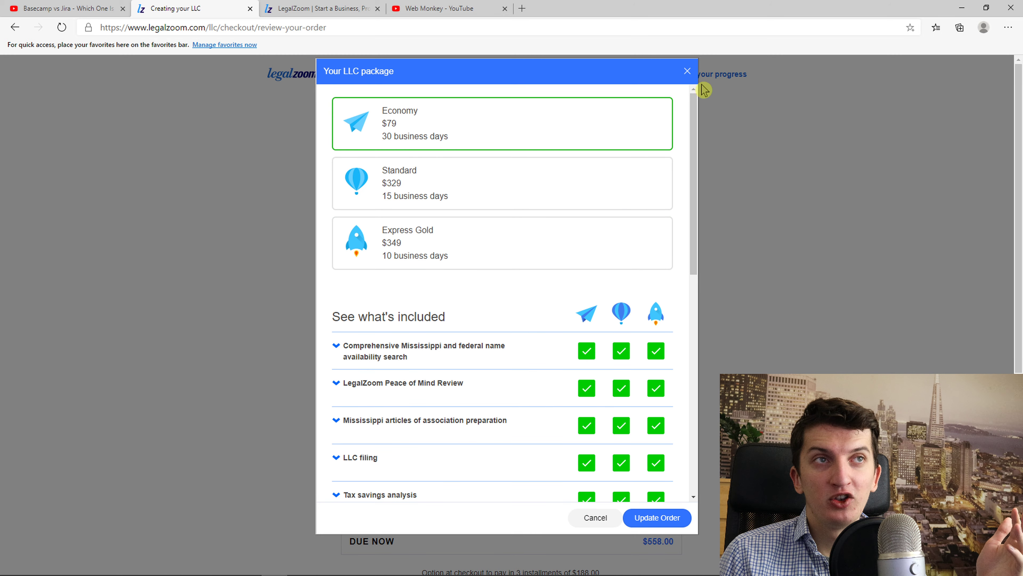
{"action": "left_click", "coordinate": [675, 516]}
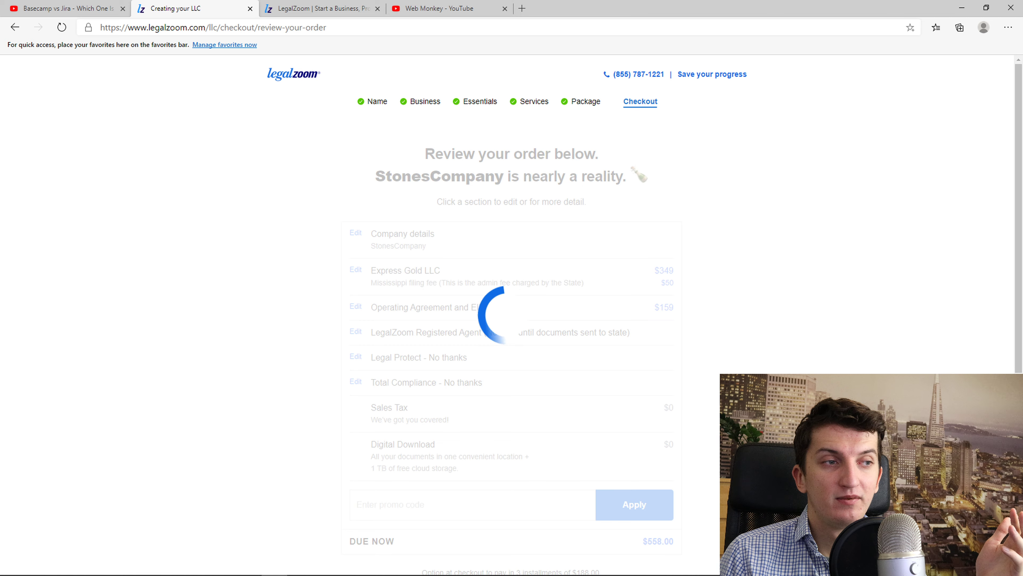
{"action": "scroll", "coordinate": [496, 256], "scroll_direction": "down", "scroll_amount": 3}
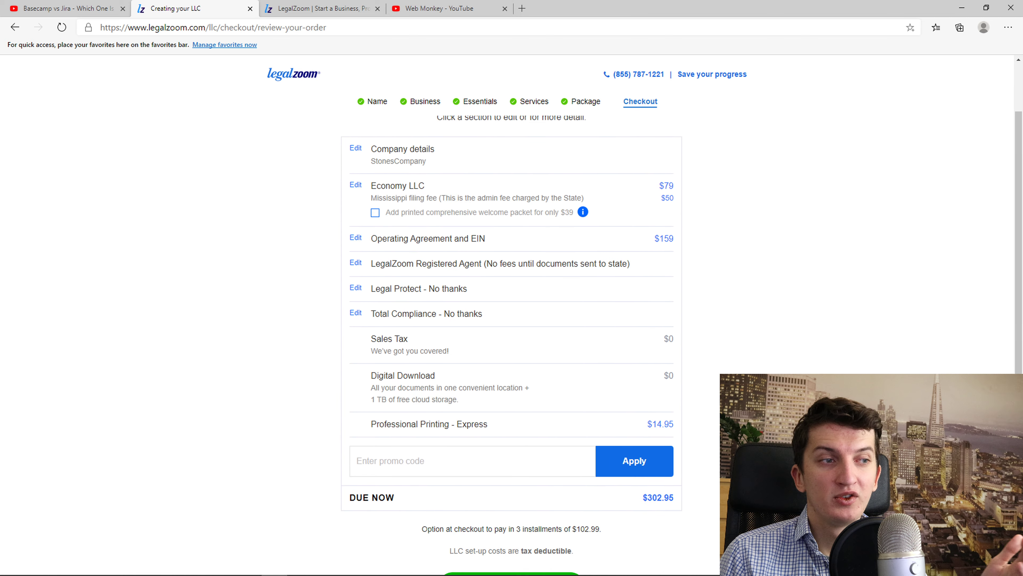
Step: Set the order's LLC package back to Express Gold at $349 and update the order
{"action": "scroll", "coordinate": [496, 256], "scroll_direction": "up", "scroll_amount": 3}
{"action": "left_click", "coordinate": [464, 278]}
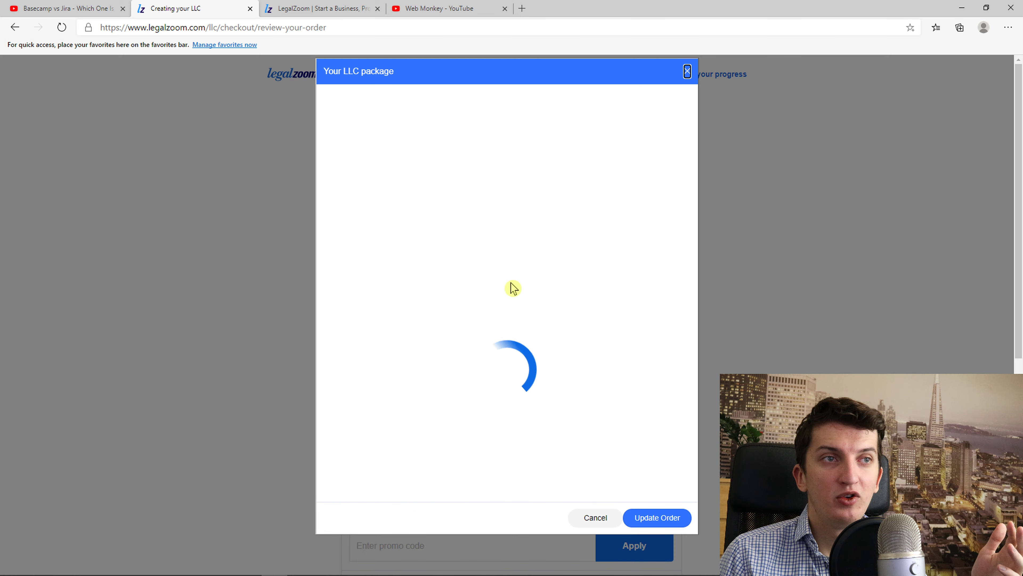
{"action": "left_click", "coordinate": [477, 236]}
{"action": "left_click", "coordinate": [675, 520]}
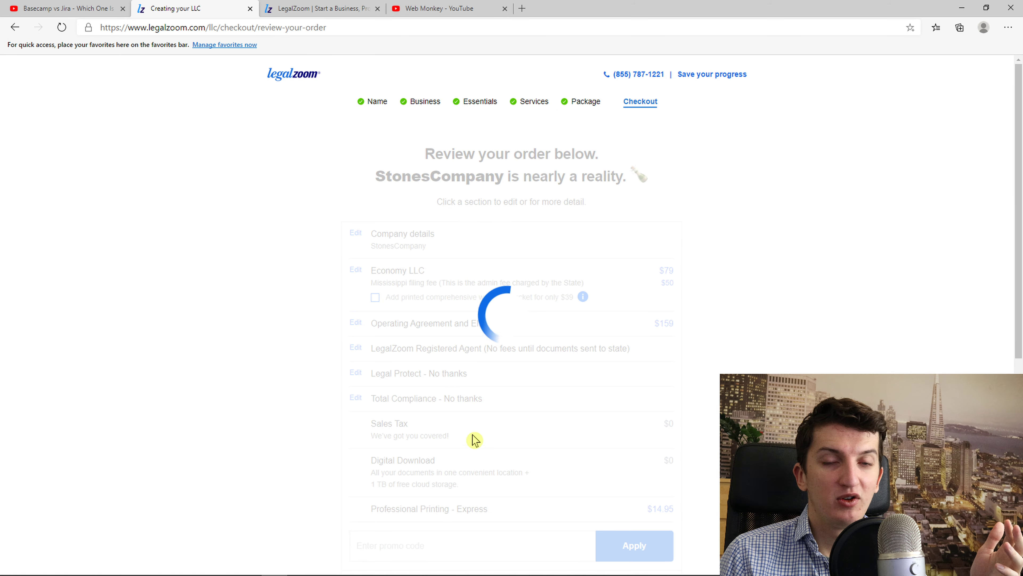
Step: Continue from the order review to checkout and look over the personal details and payment form
{"action": "scroll", "coordinate": [472, 440], "scroll_direction": "down", "scroll_amount": 5}
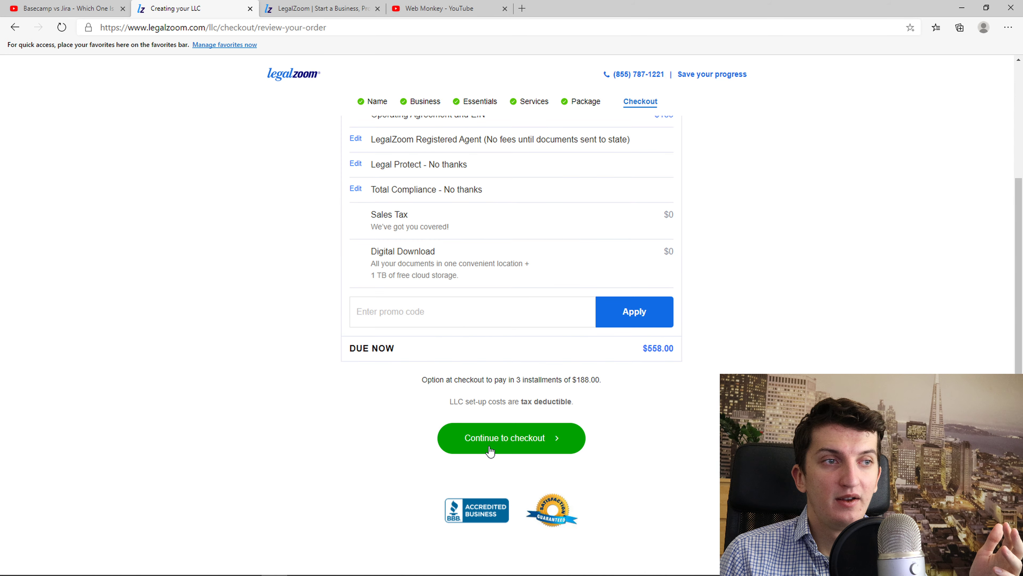
{"action": "left_click", "coordinate": [488, 448]}
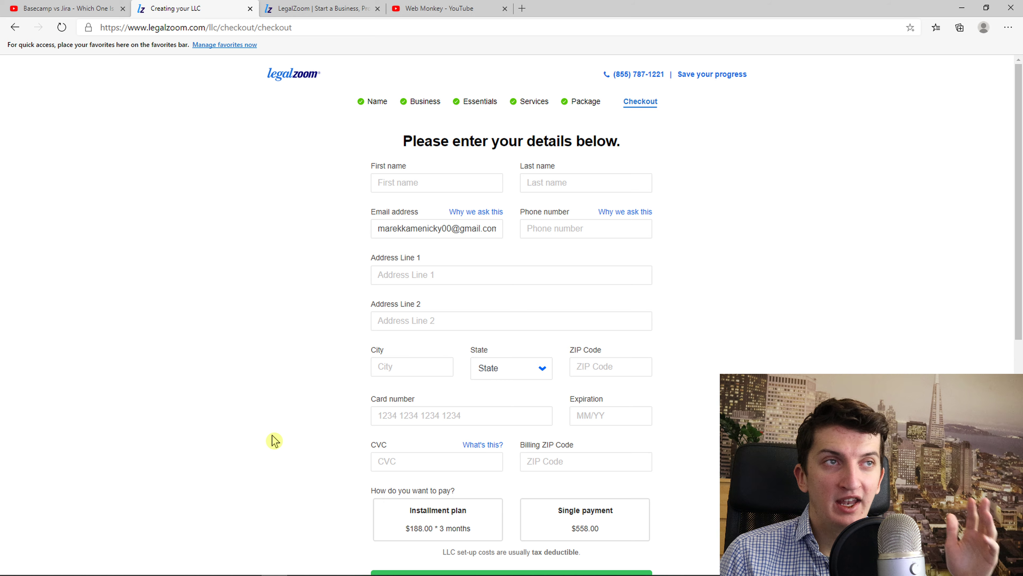
{"action": "scroll", "coordinate": [294, 440], "scroll_direction": "down", "scroll_amount": 2}
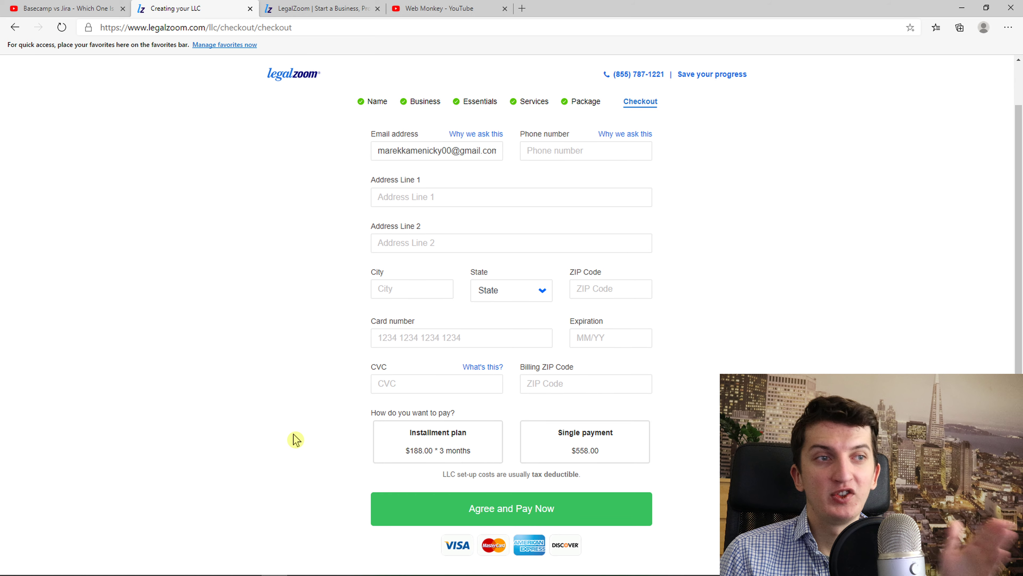